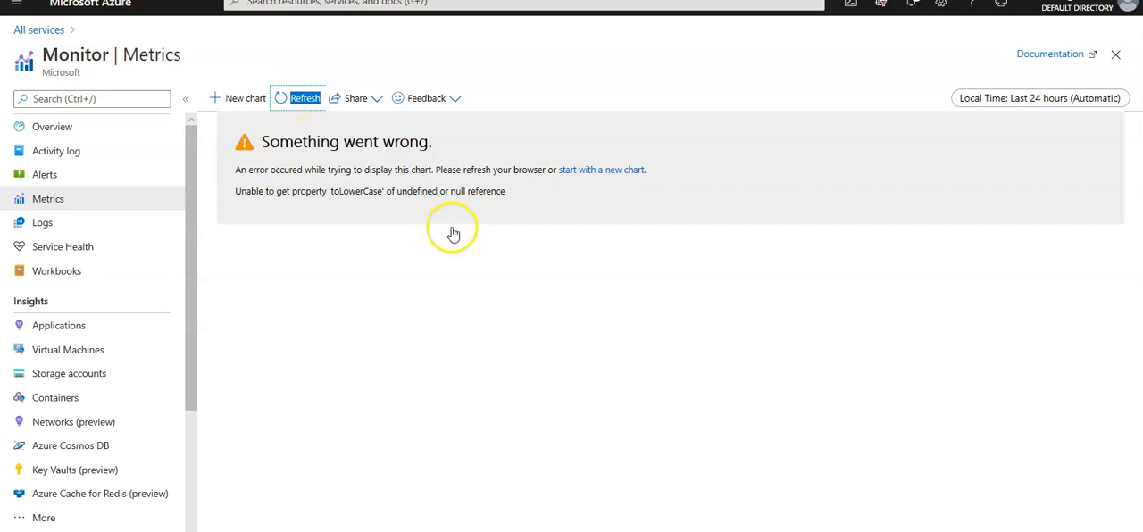
Reload the Metrics page and set the chart scope to the myPublicIP address in myresourcegroup
key(F5)
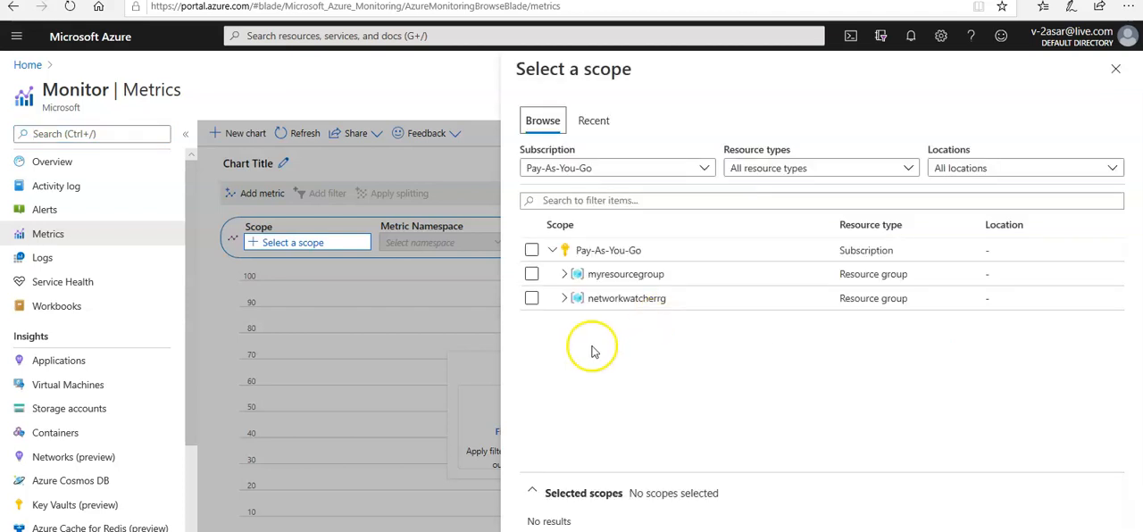
click(532, 275)
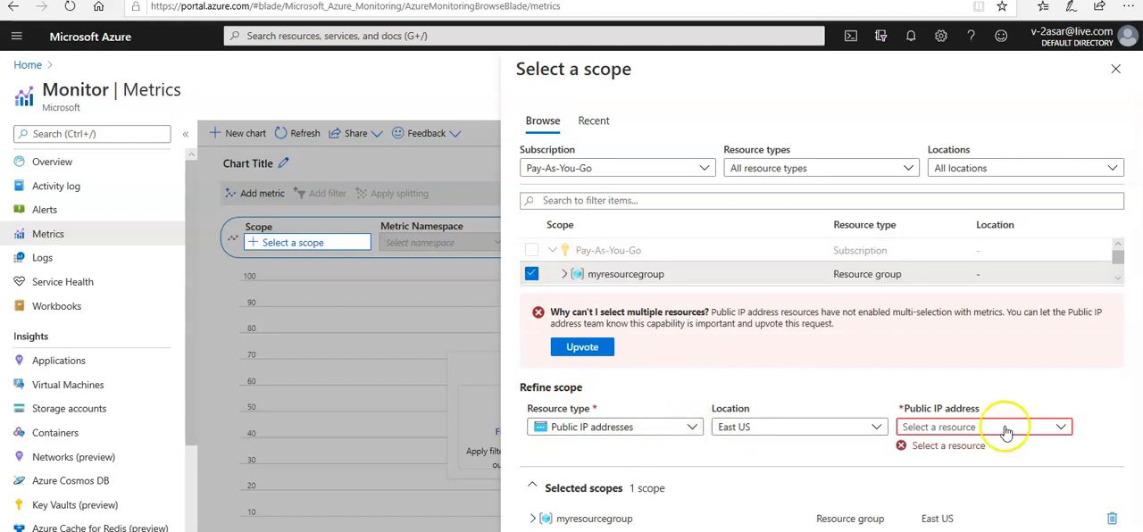
click(1006, 432)
click(945, 481)
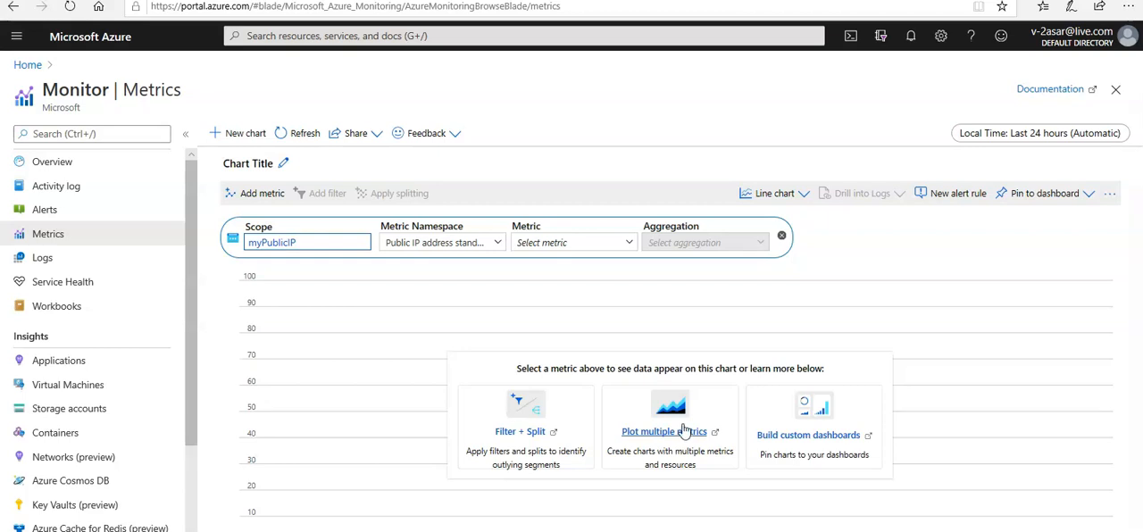
Plot the "Inbound TCP packets to trigger DDoS mitigation" metric for myPublicIP
click(622, 246)
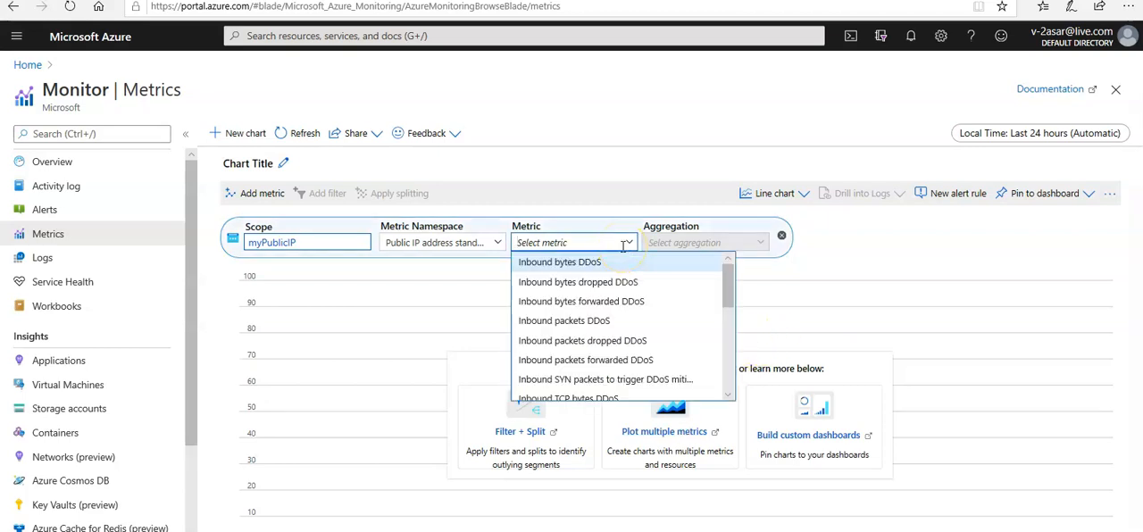
drag(729, 292, 730, 341)
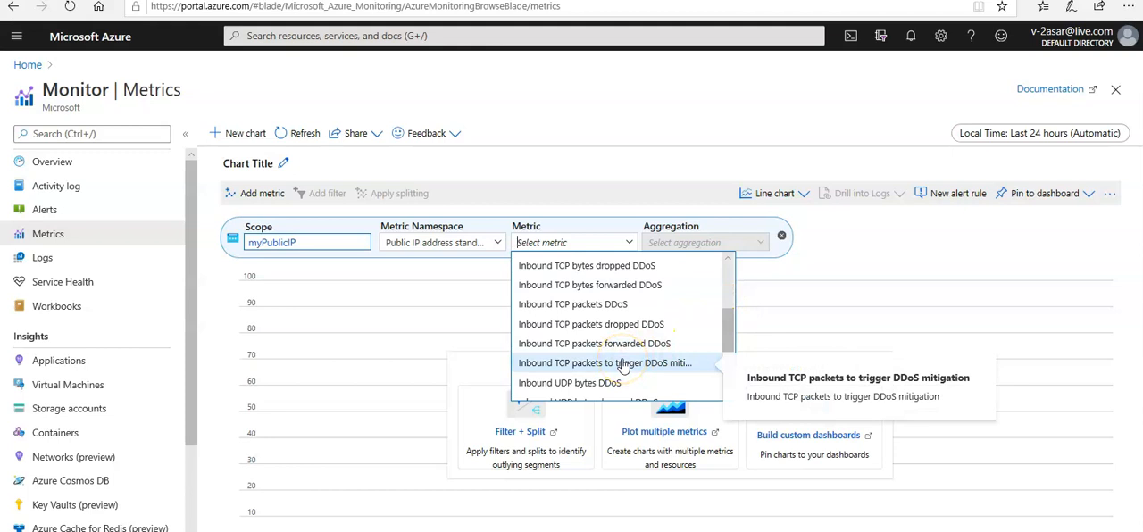
click(624, 366)
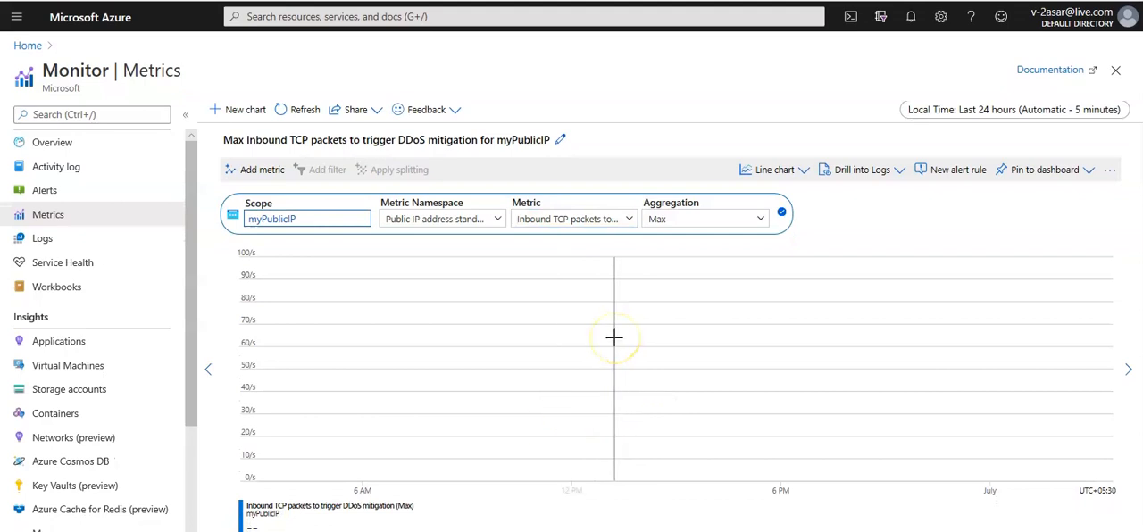
Change the charted metric to "Inbound UDP packets to trigger DDoS mitigation" and dismiss the call notification
click(596, 219)
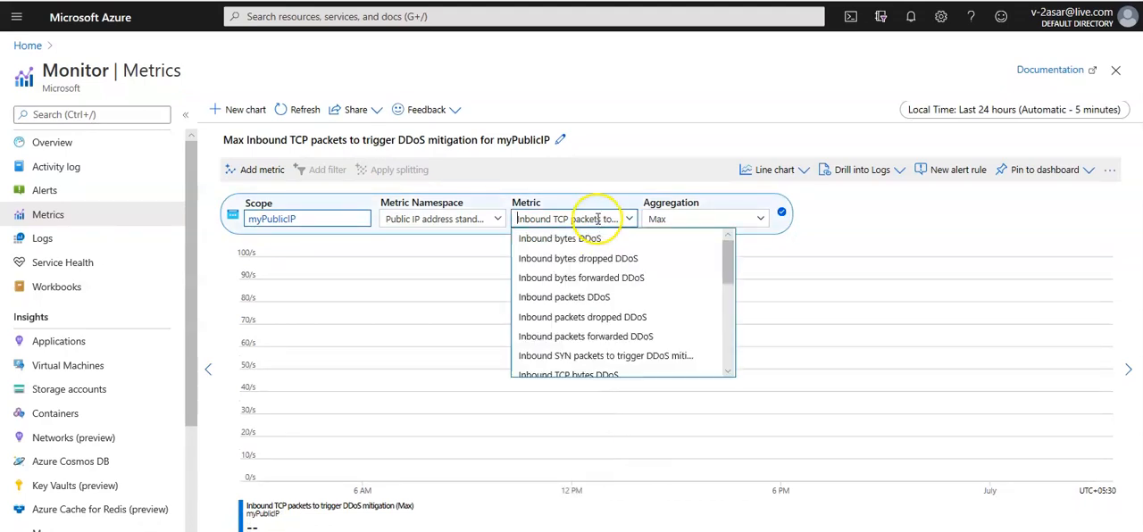
drag(731, 284, 731, 366)
click(623, 350)
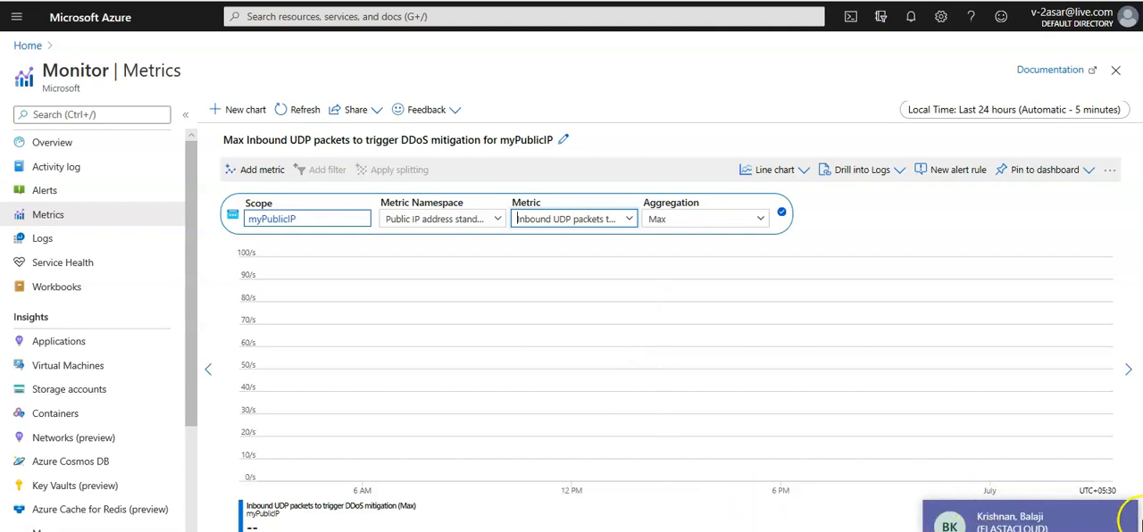
click(1116, 517)
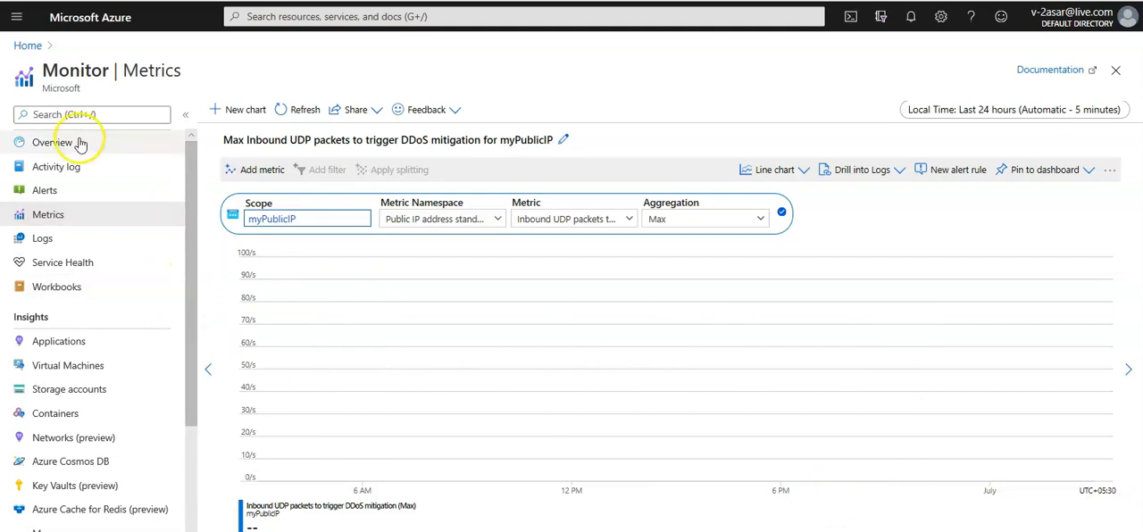
Open Monitor's diagnostics settings for the myPublicIP resource
drag(191, 167, 198, 301)
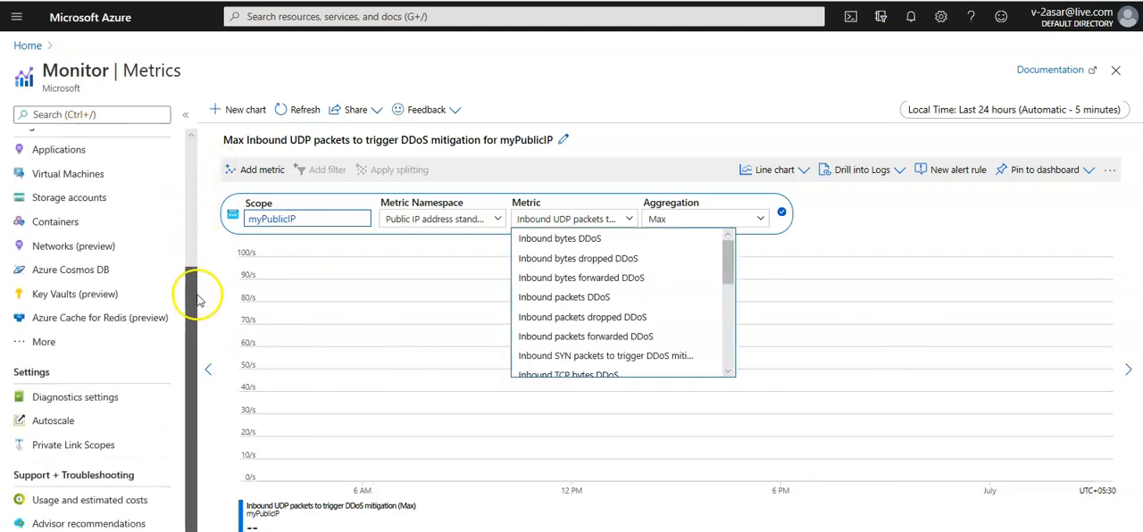
click(84, 398)
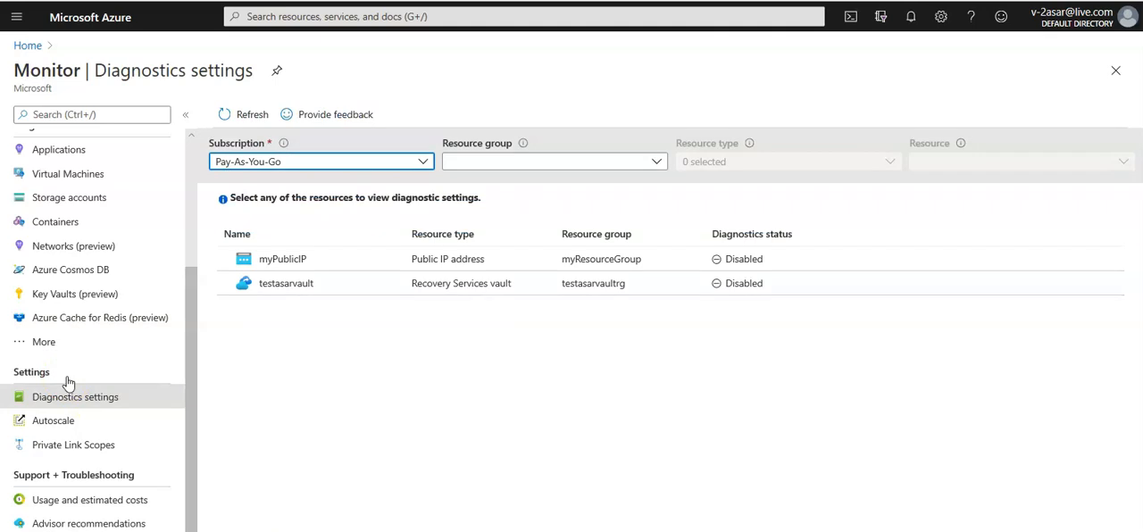
click(300, 264)
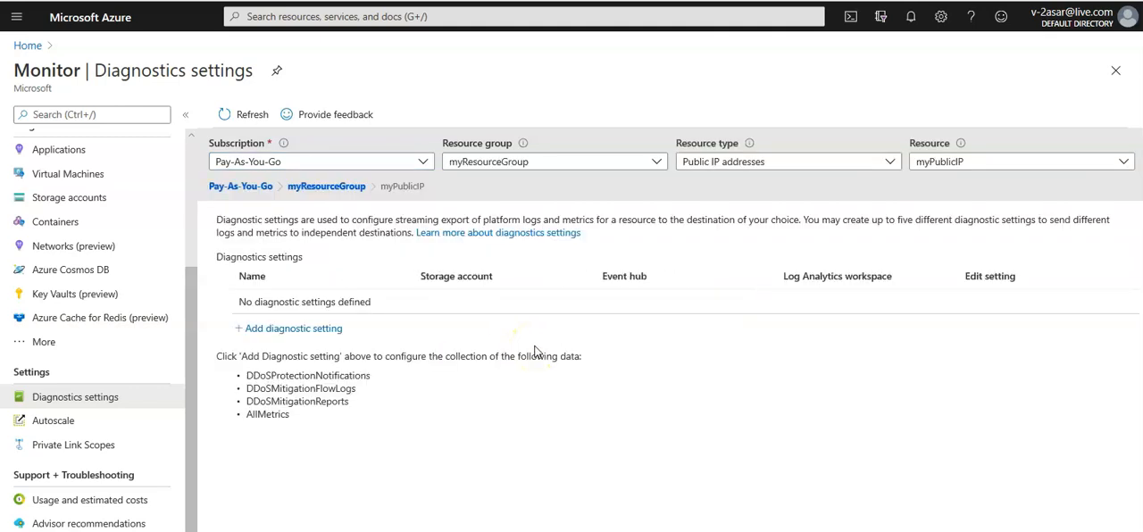
Start a new diagnostic setting for myPublicIP and name it DDOSLOG
click(298, 330)
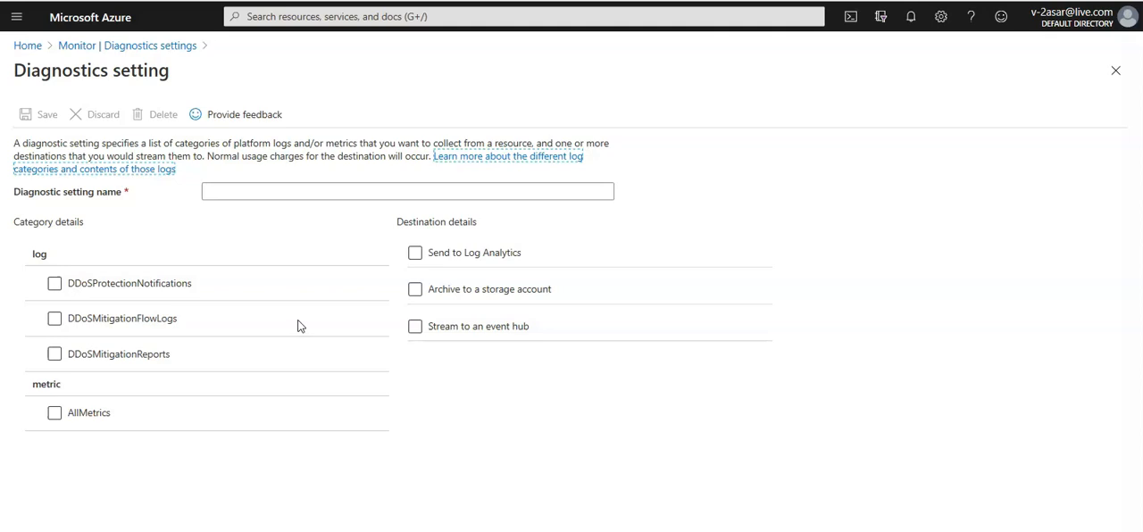
click(286, 192)
text(DDOSLOG)
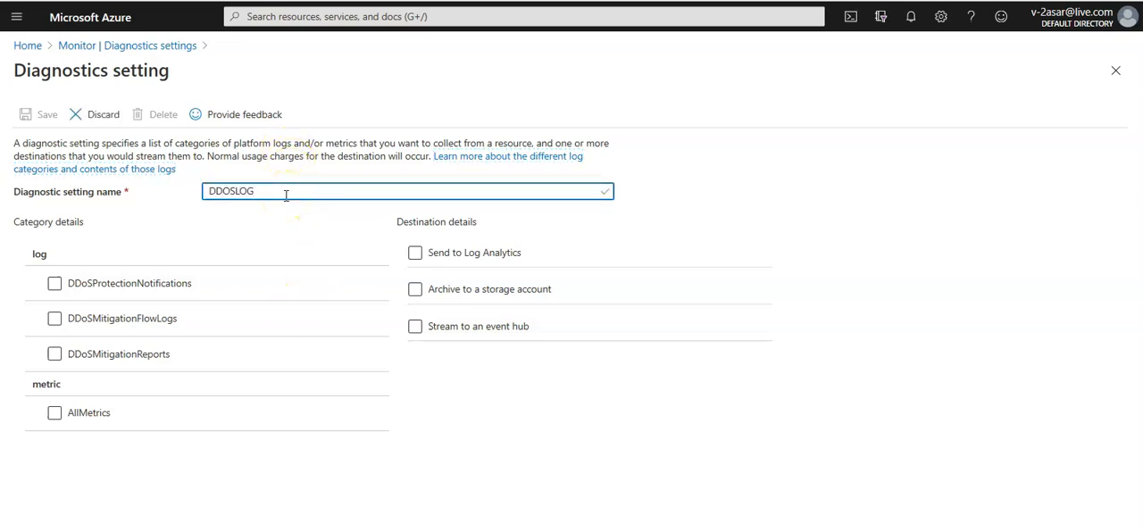
key(Tab)
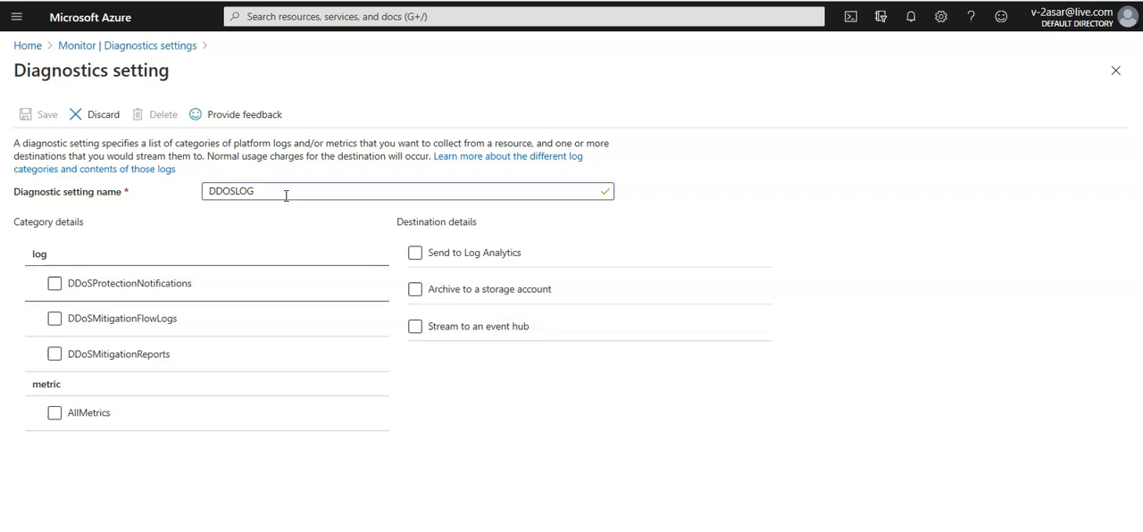
Include DDoSProtectionNotifications, DDoSMitigationFlowLogs, DDoSMitigationReports and AllMetrics in the diagnostic setting
click(417, 292)
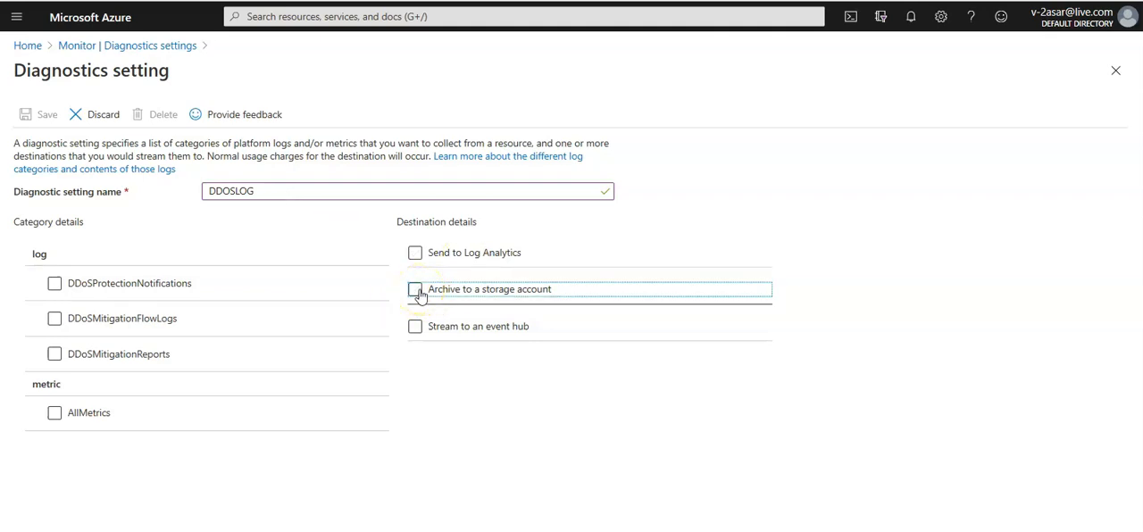
click(83, 285)
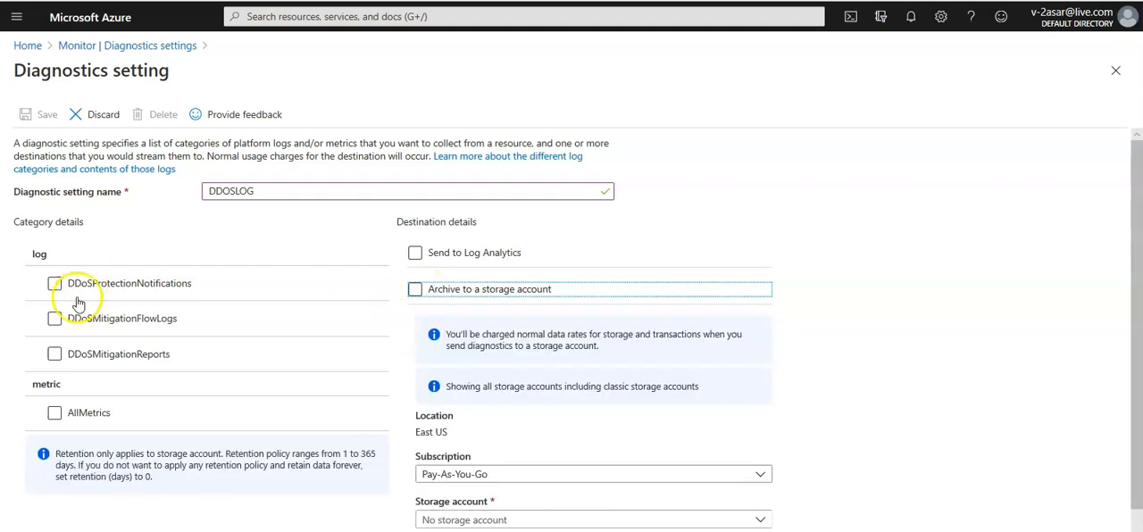
click(54, 319)
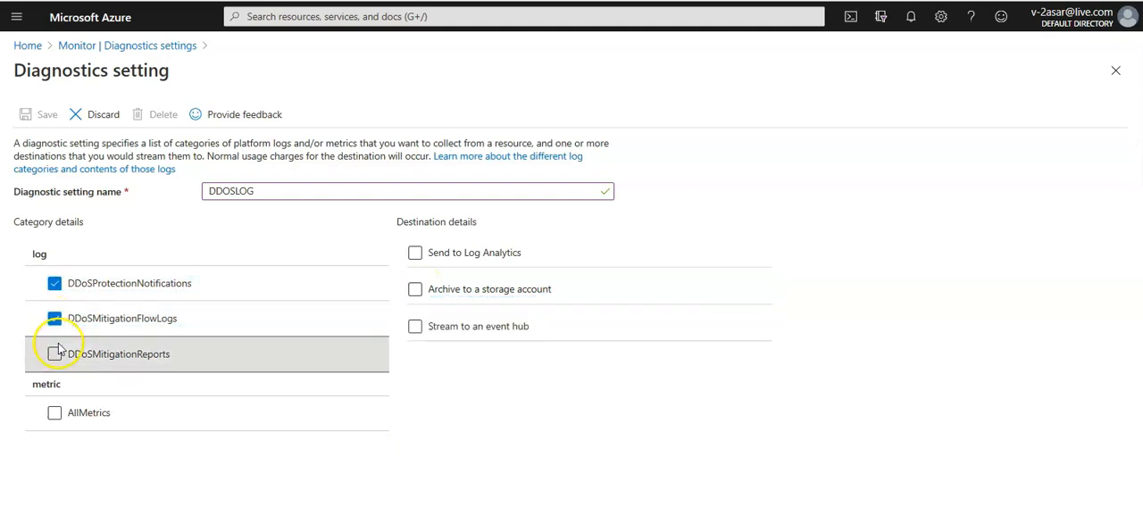
click(55, 354)
click(55, 413)
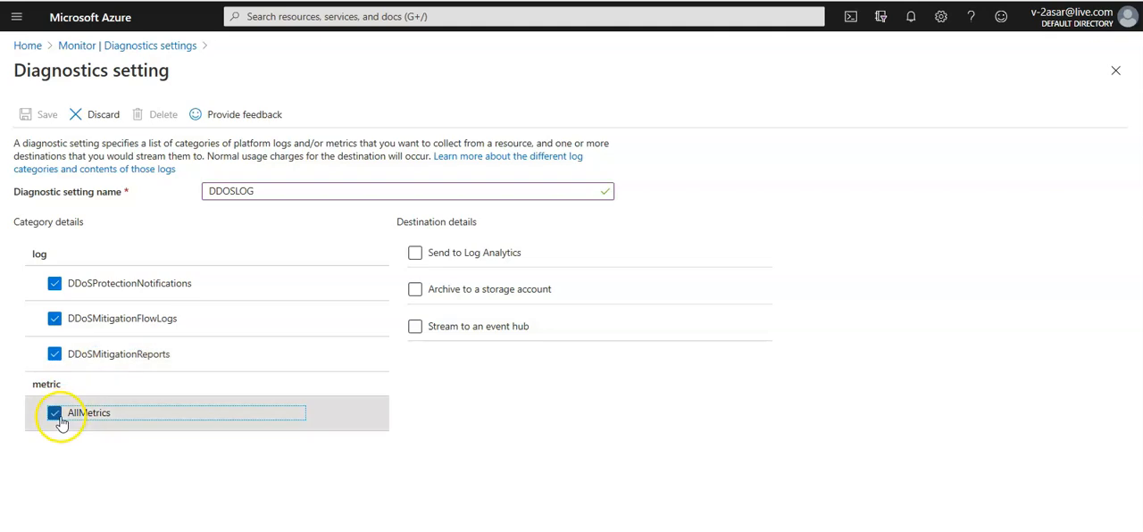
Enable archiving to a storage account, check the storage account choices, and disable archiving again
click(417, 291)
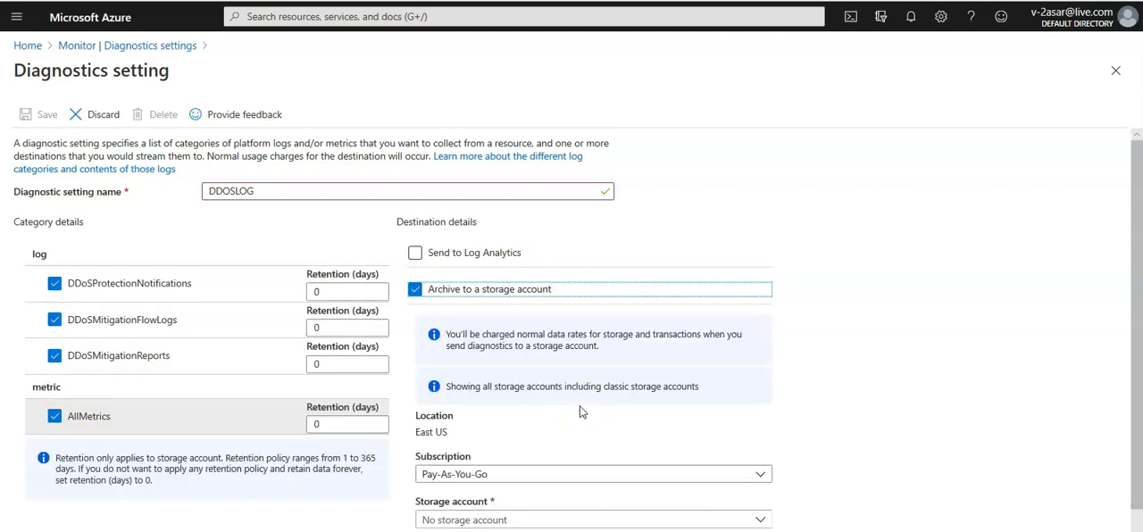
scroll(579, 412, down, 1)
click(755, 485)
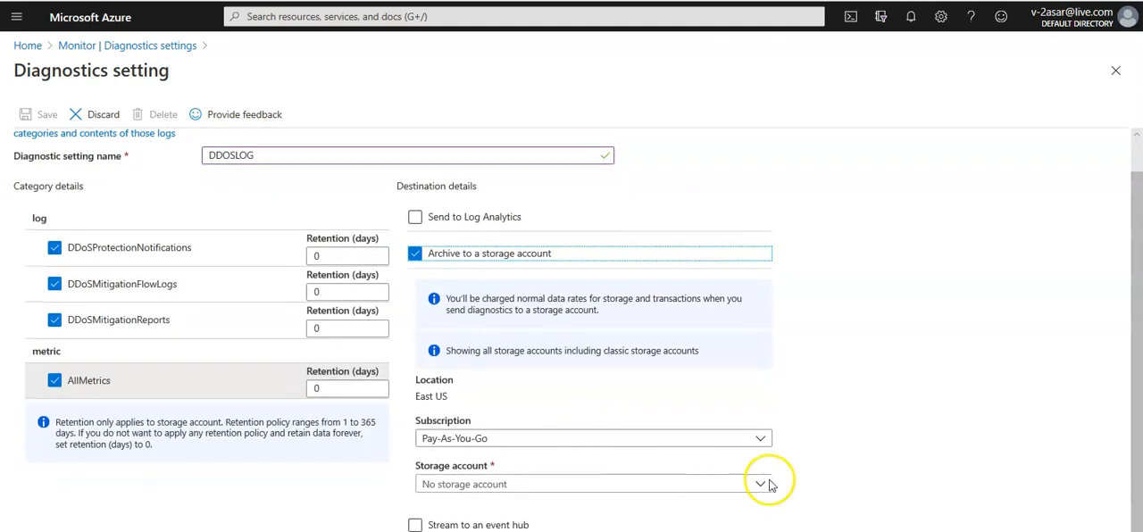
click(1138, 395)
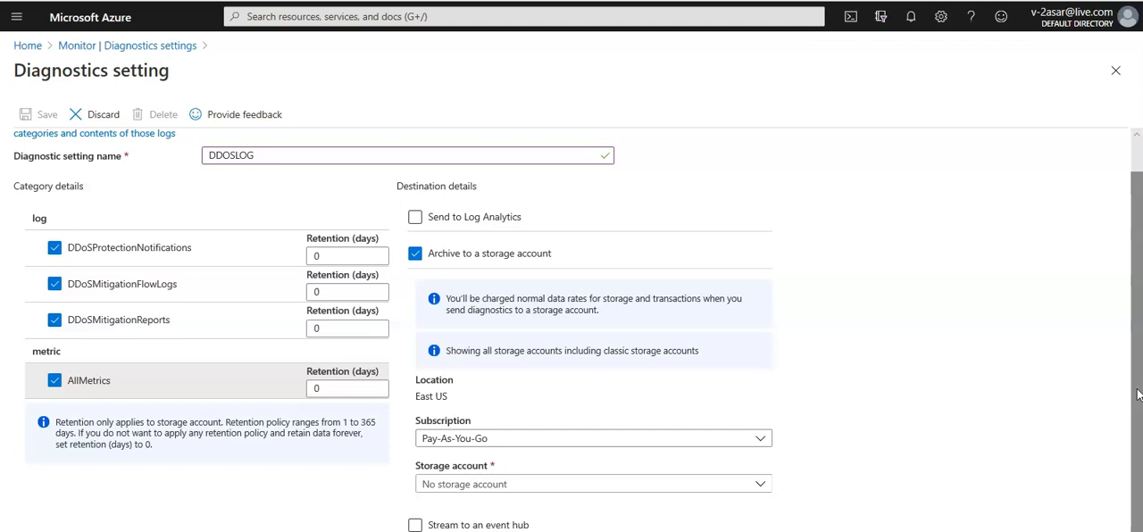
click(510, 258)
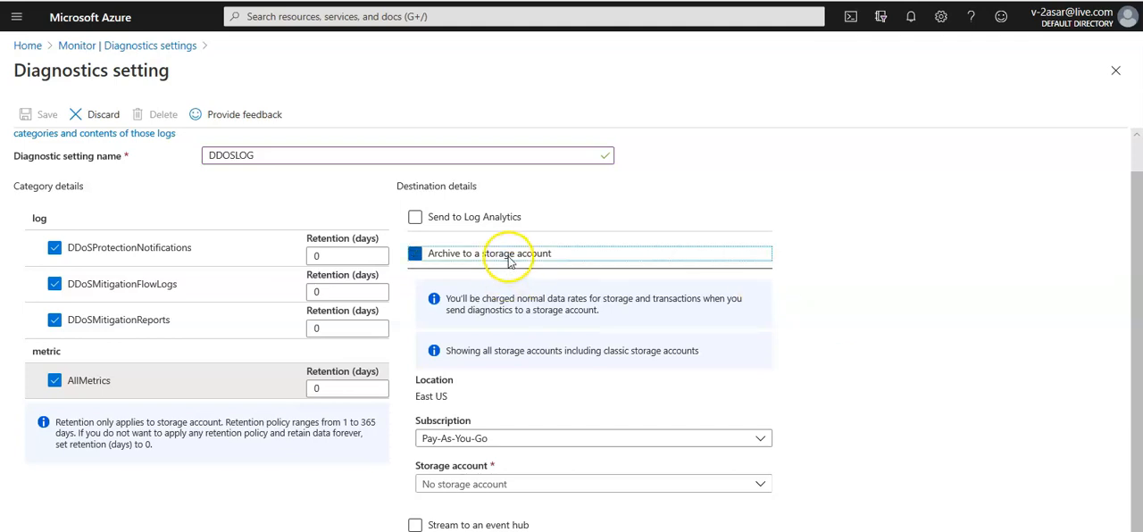
click(510, 257)
Enable event hub streaming and Log Analytics as destinations, and check the available Log Analytics workspaces
click(459, 332)
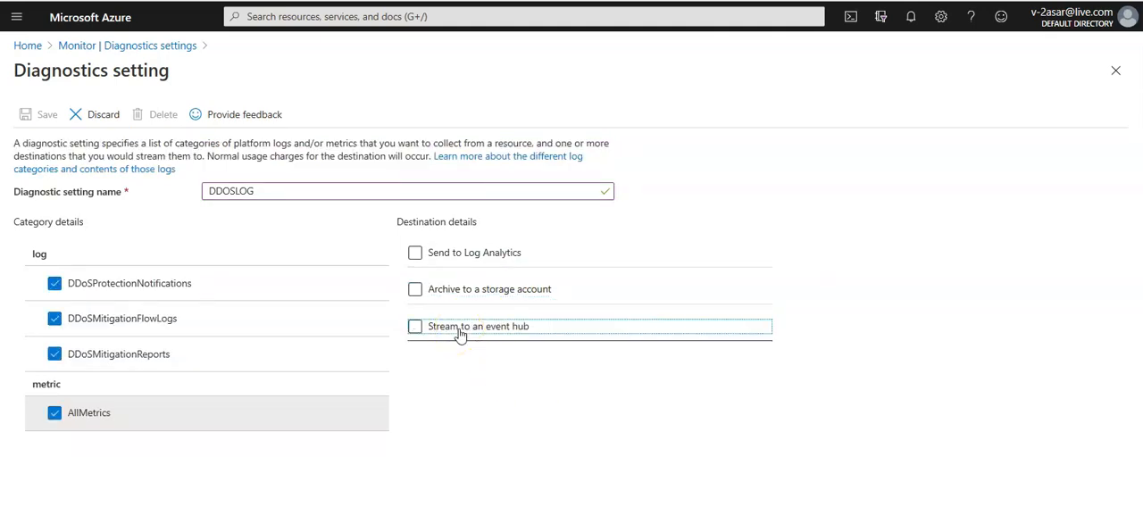
click(459, 332)
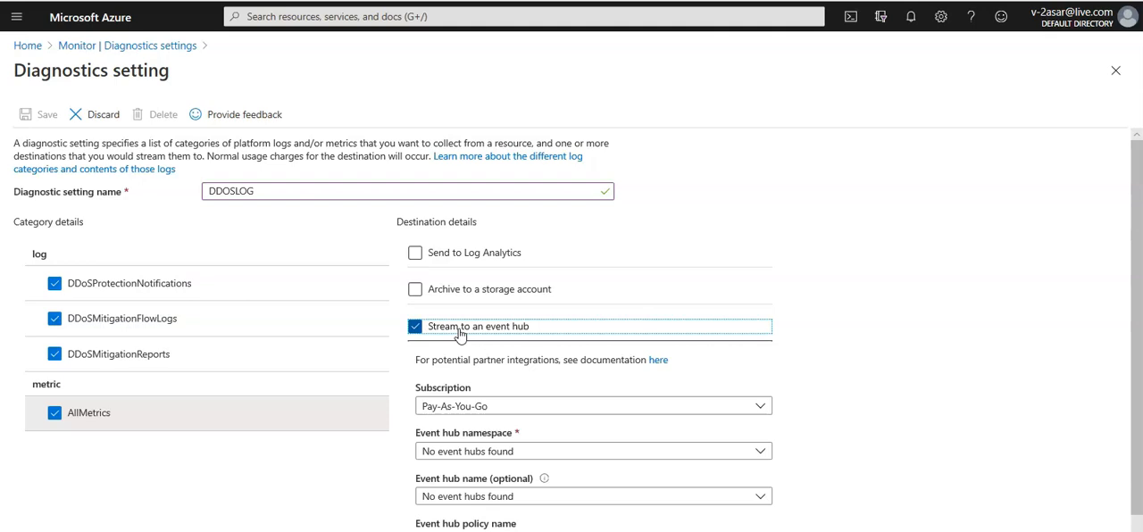
click(451, 261)
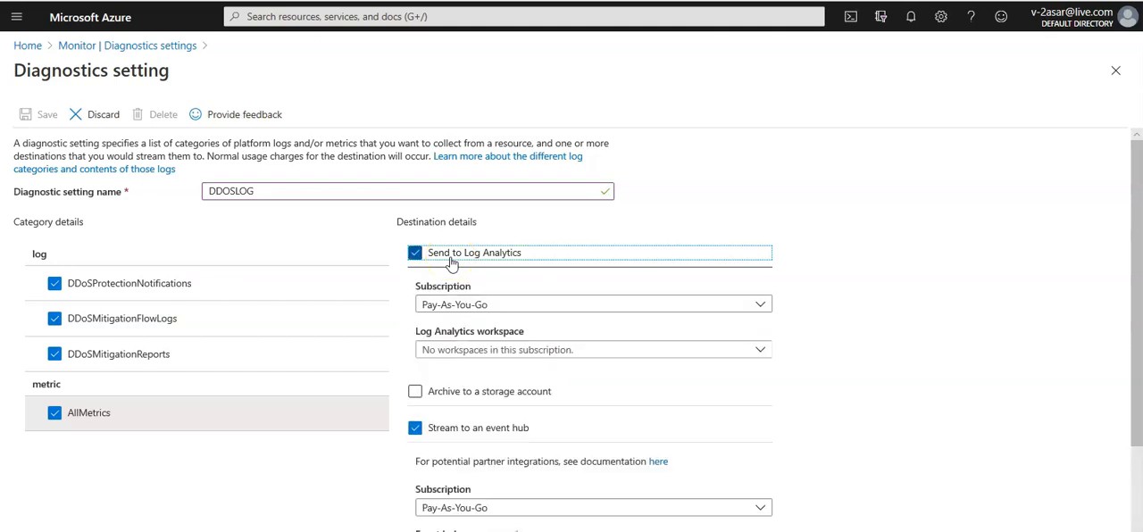
click(760, 351)
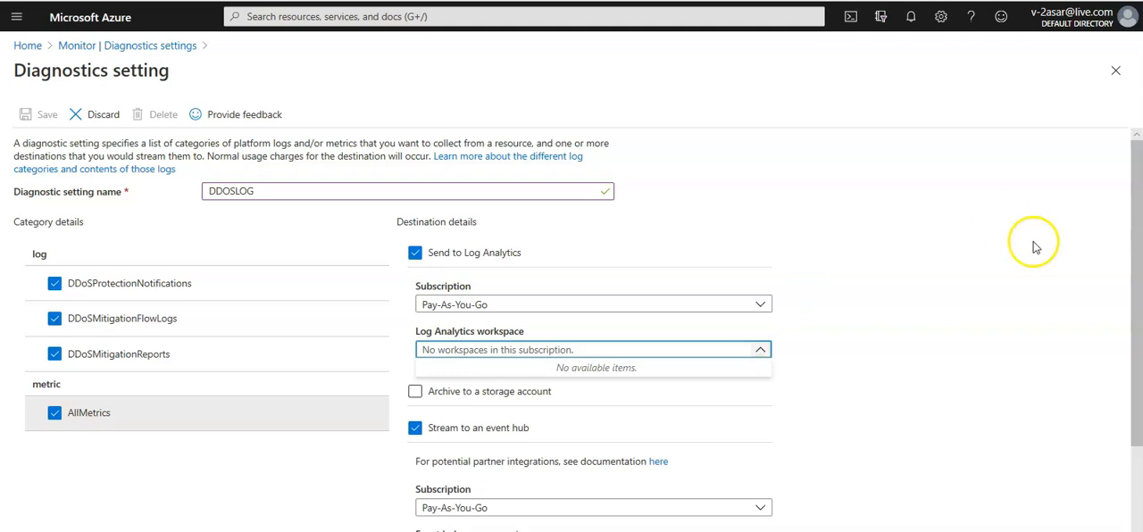
Disable the Log Analytics and event hub destinations and close the diagnostic setting, discarding the unsaved edits
click(507, 264)
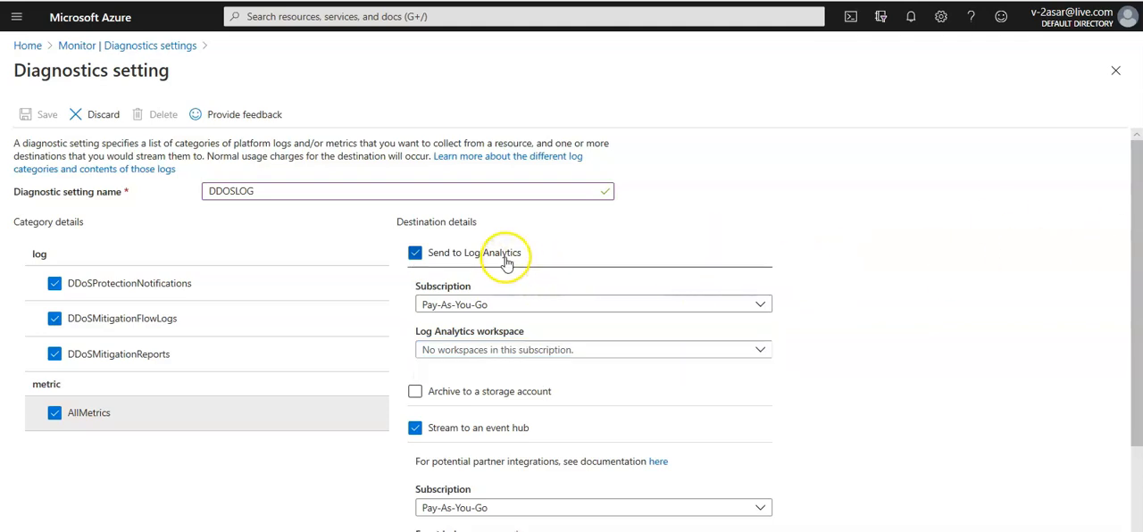
click(416, 252)
click(425, 332)
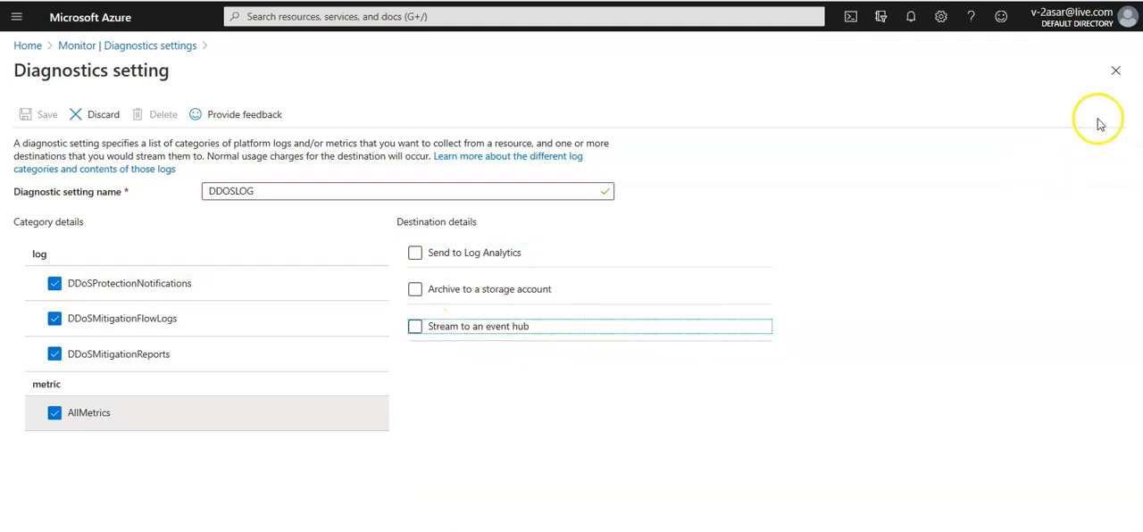
click(1122, 79)
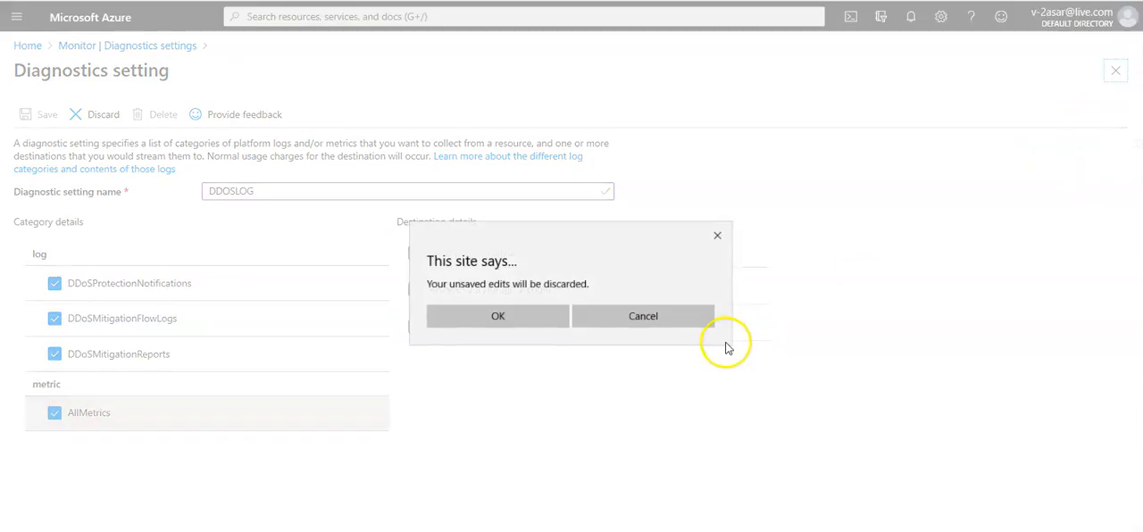
click(556, 323)
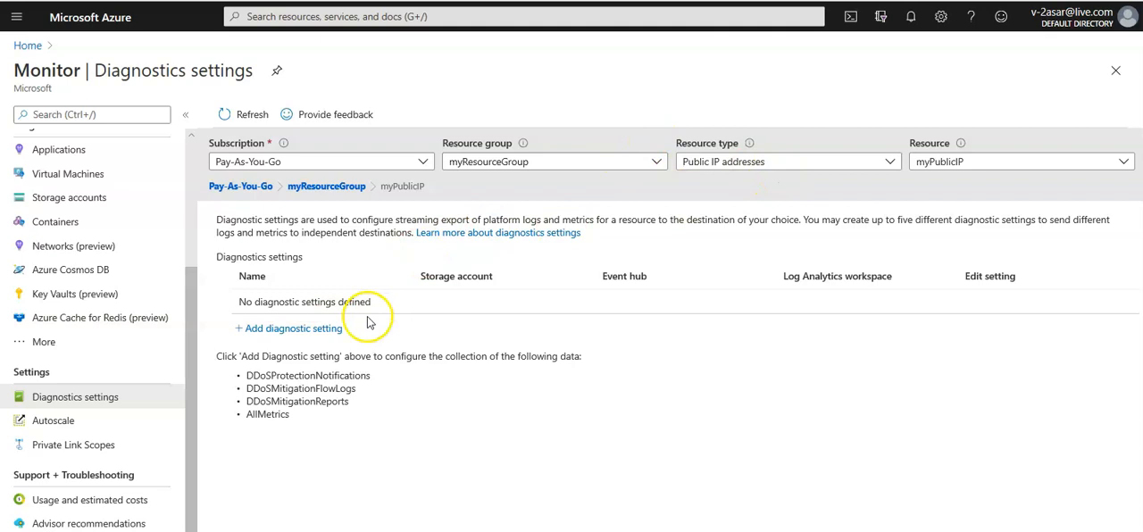
View the log categories and destinations offered for a new myPublicIP diagnostic setting and close the blank form
click(337, 334)
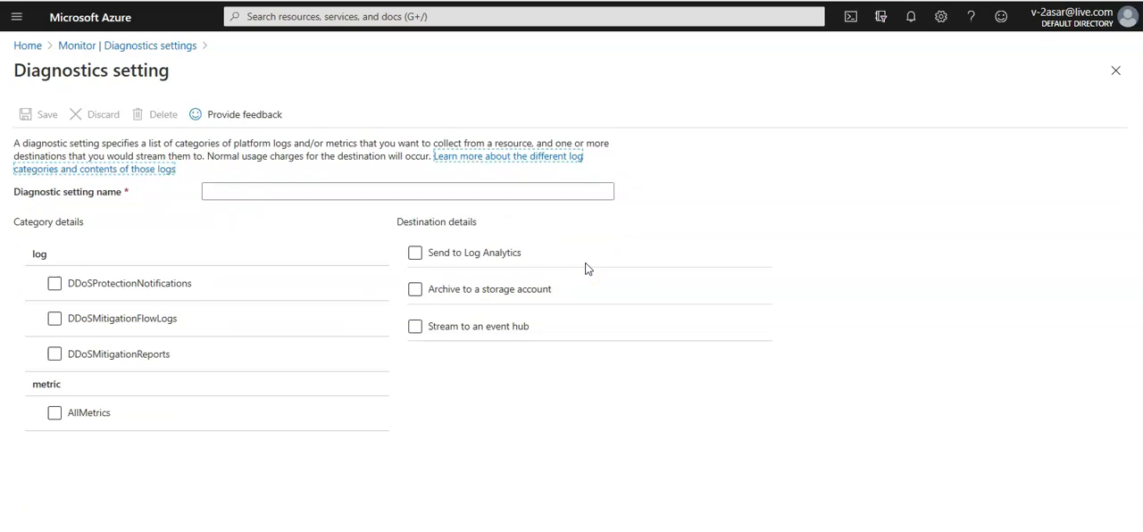
click(154, 216)
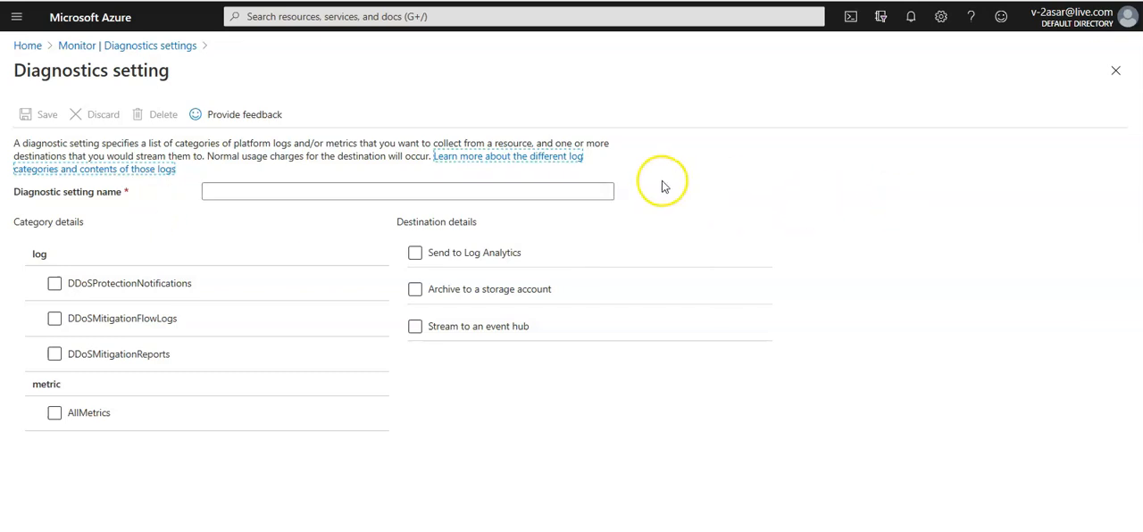
click(1116, 70)
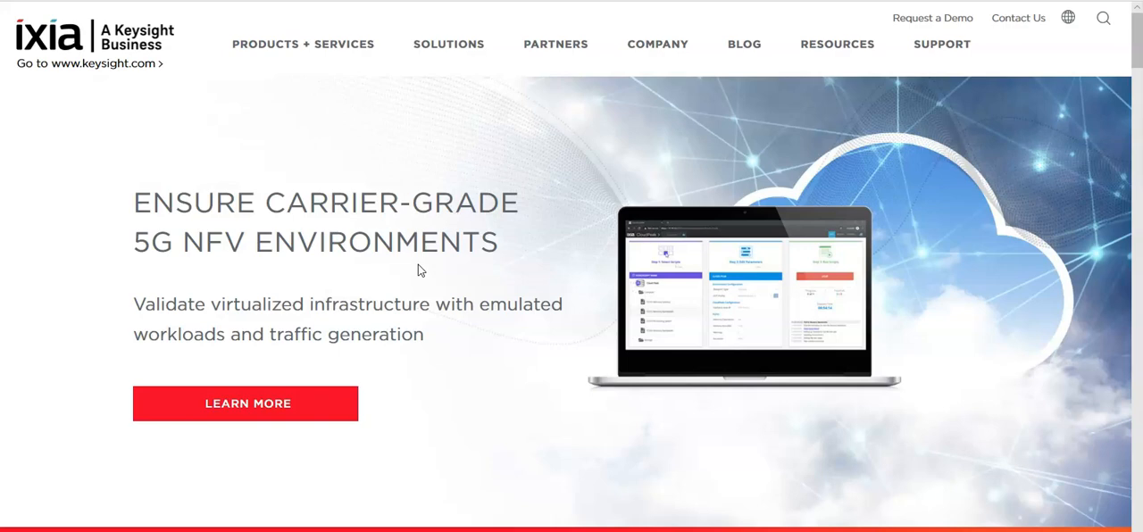
Look over the Ixia home page and search the web for "breakpoint cloud"
scroll(418, 264, down, 10)
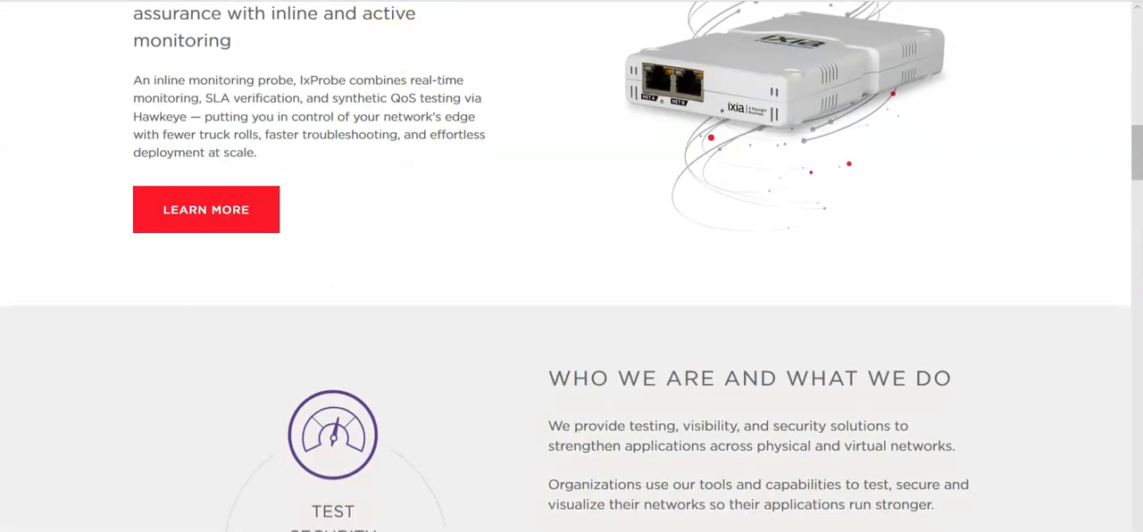
click(402, 0)
text(https://www.ixiacom.com)
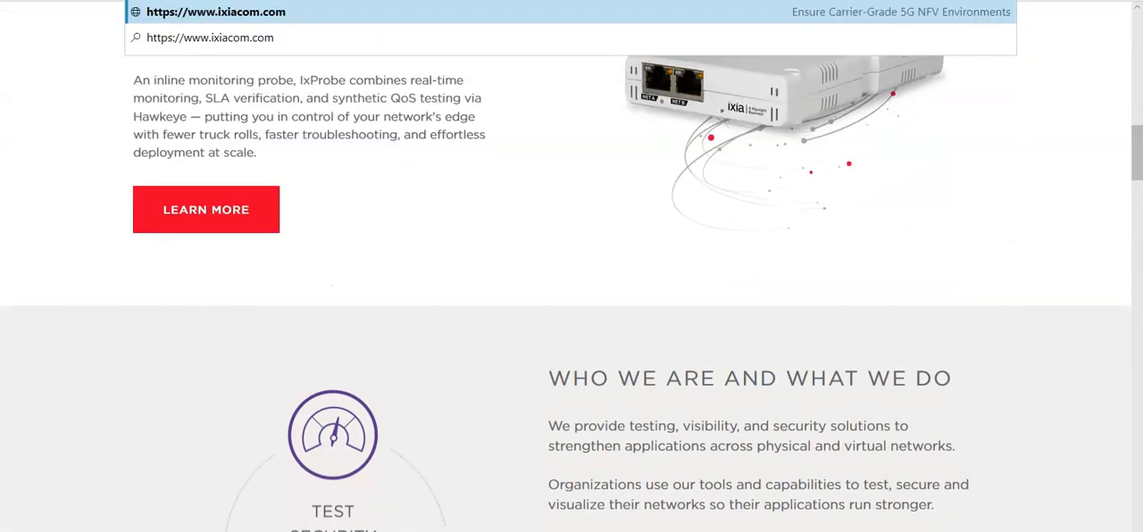
key(BackSpace)
text(break)
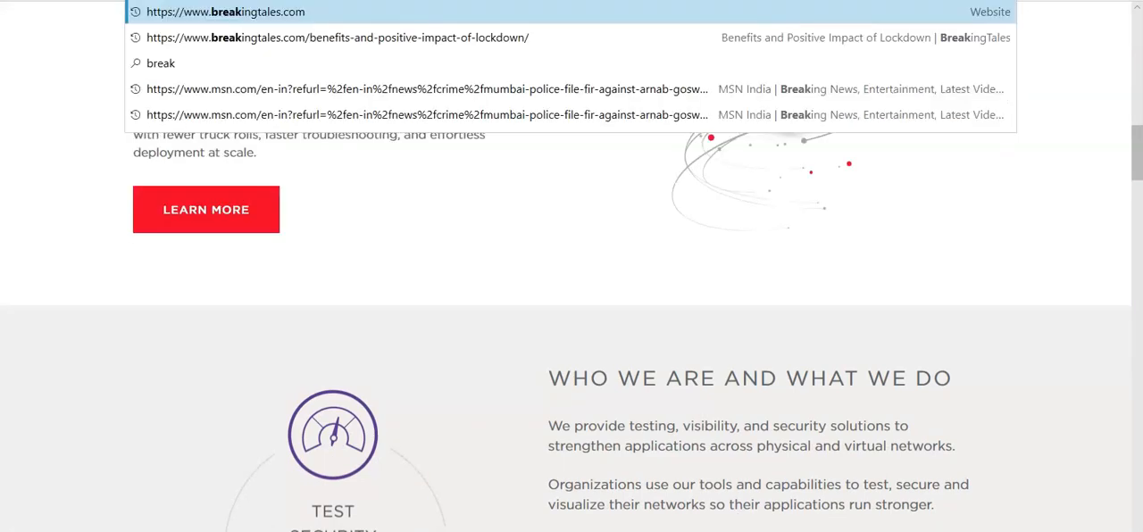
text(point cloud)
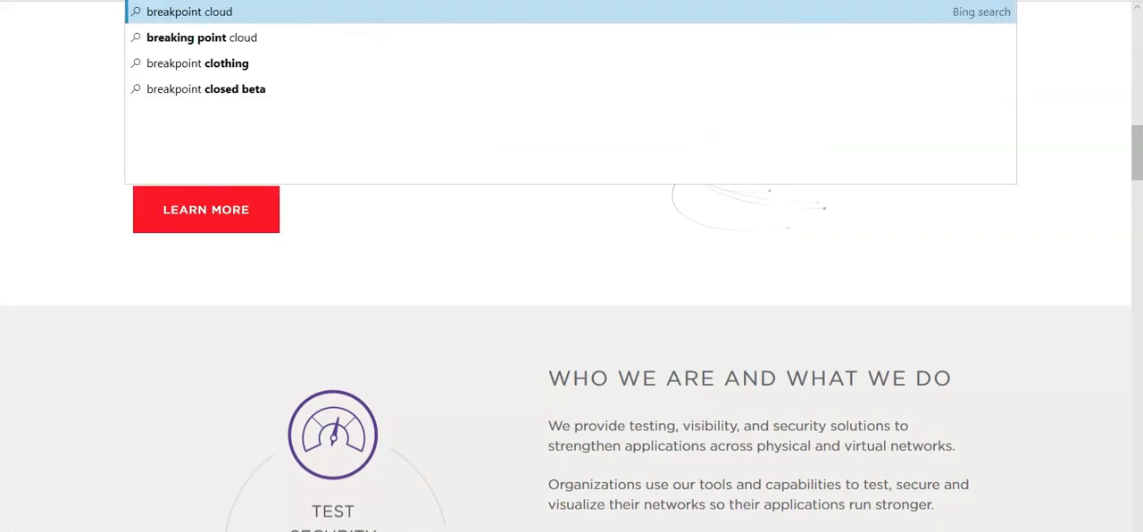
key(Down)
key(Up)
key(Return)
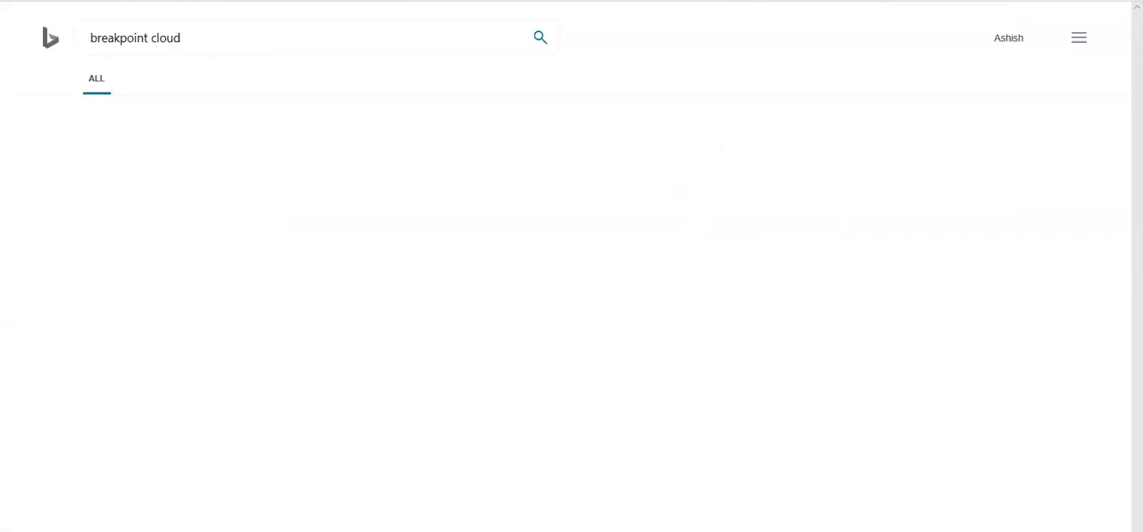